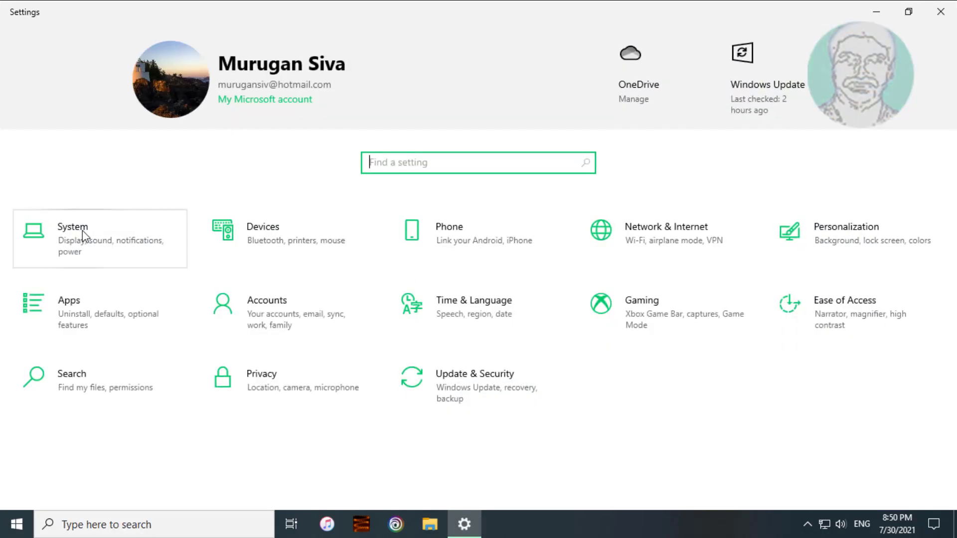
Open the display adapter properties for Display 1 from the advanced display settings
left_click(84, 237)
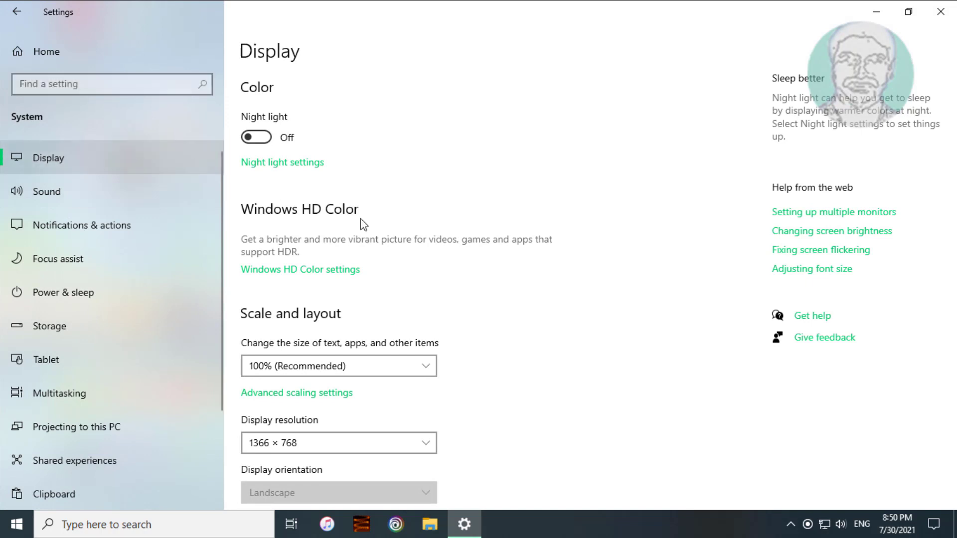
scroll(479, 391, "down", 5)
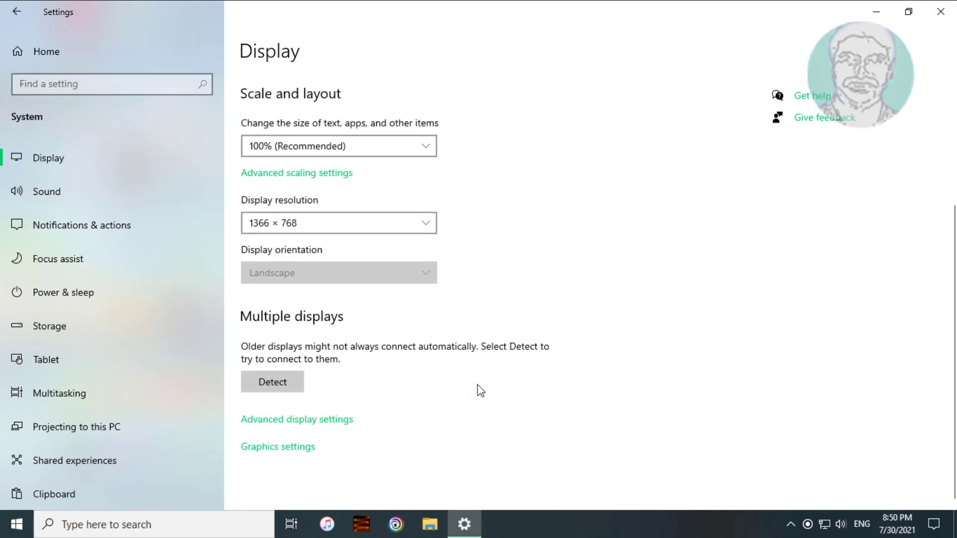
left_click(317, 425)
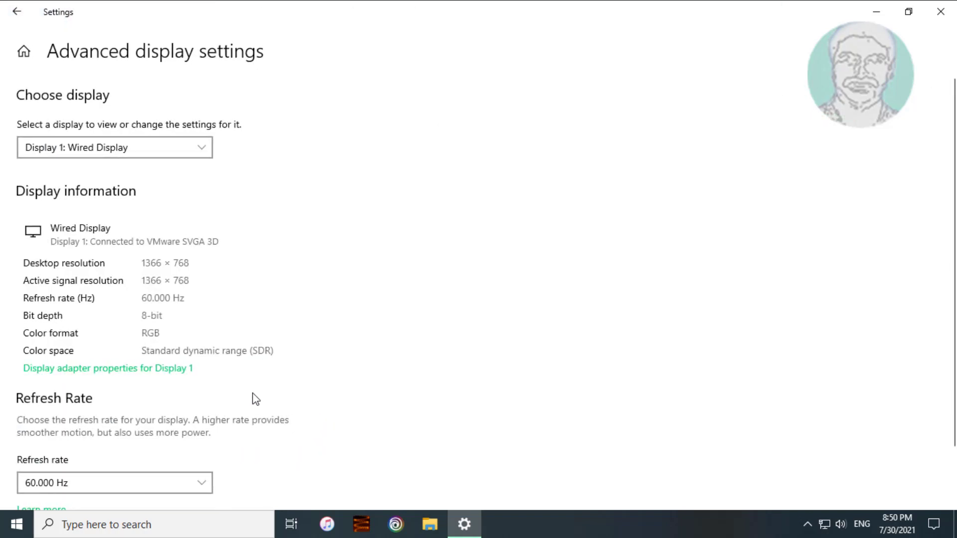
left_click(149, 370)
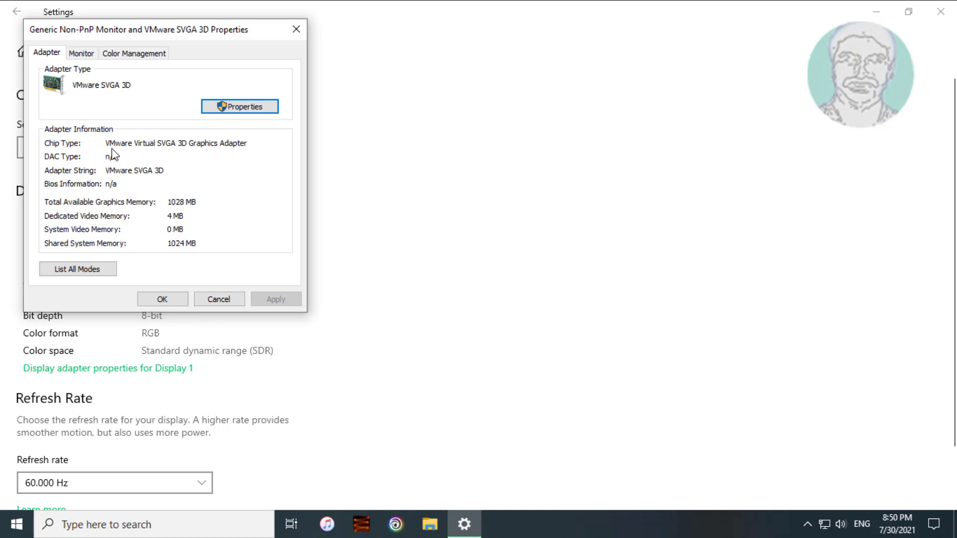
Set the monitor's screen refresh rate to 60 Hertz, accept the adapter properties, and close Settings
left_click(82, 53)
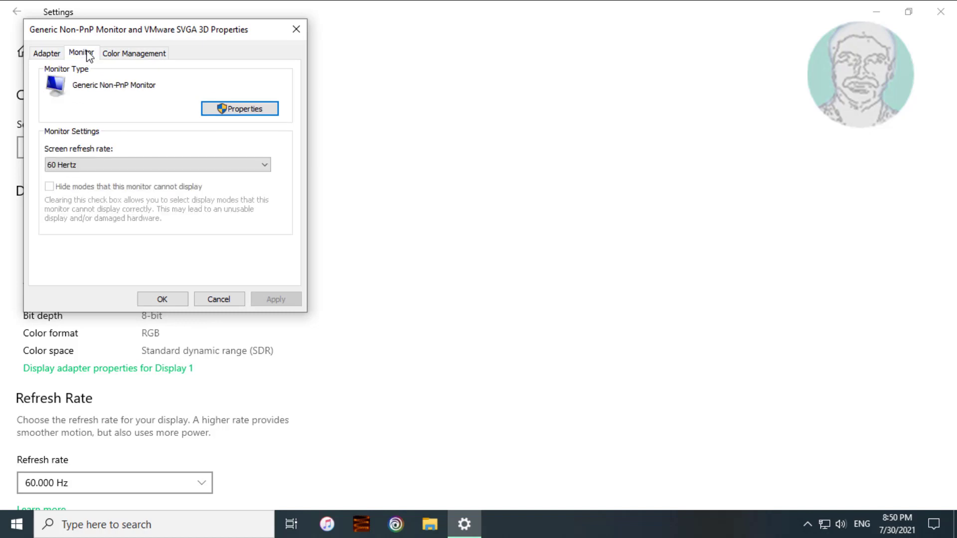
left_click(111, 164)
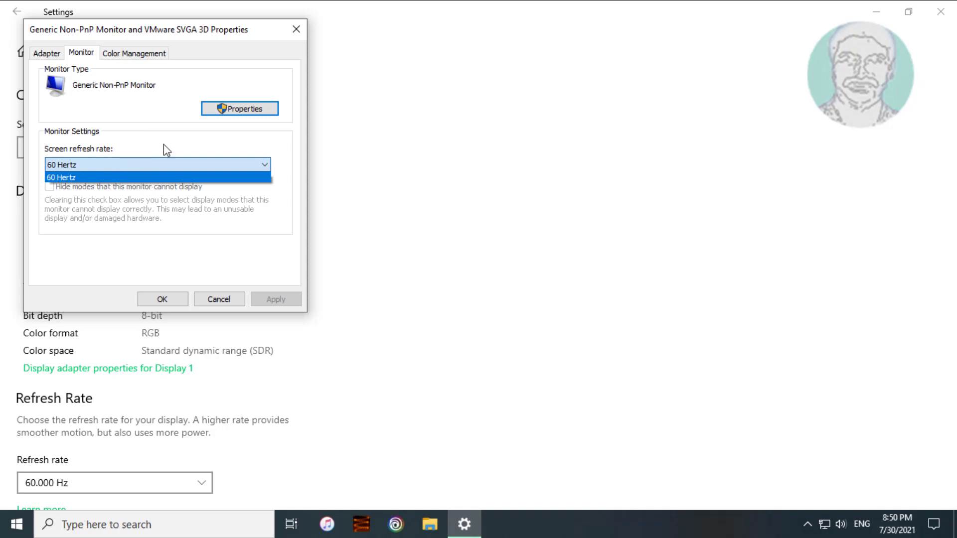
left_click(120, 177)
left_click(275, 299)
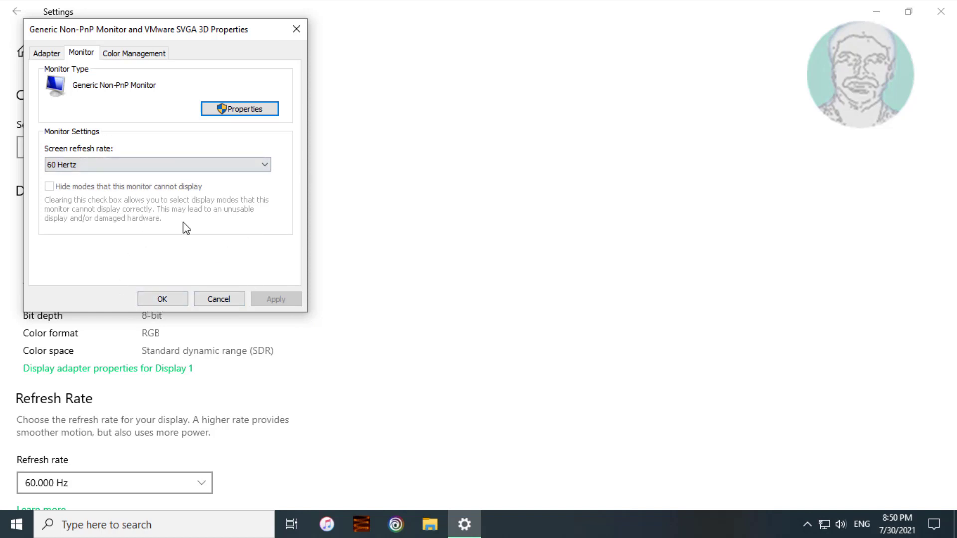
left_click(157, 299)
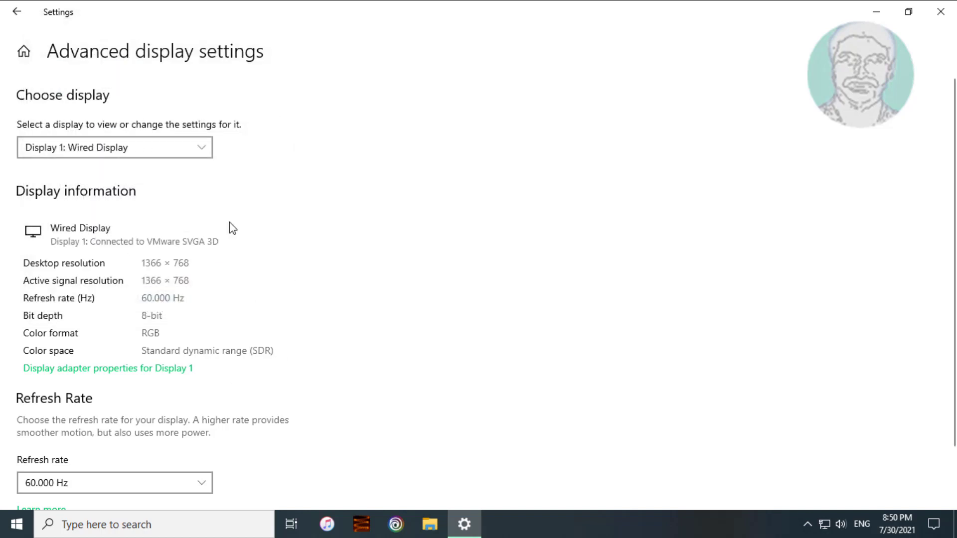
left_click(15, 17)
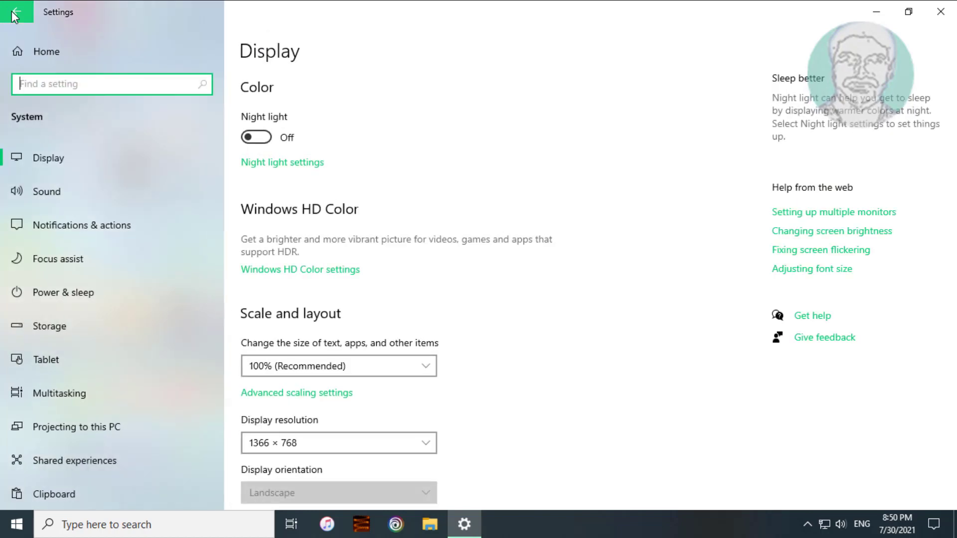
left_click(15, 17)
left_click(942, 11)
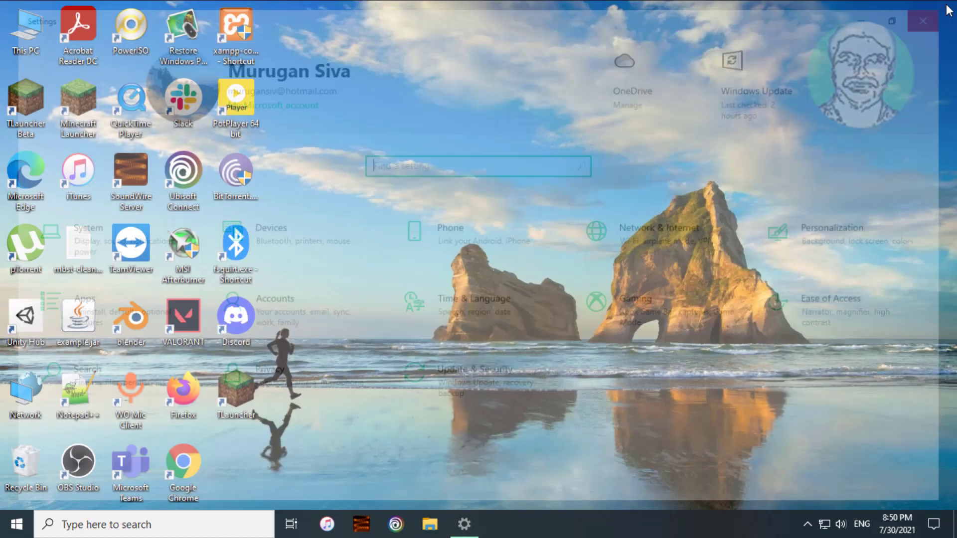
Search Windows for "device manager" and open Device Manager
left_click(131, 523)
type("dev")
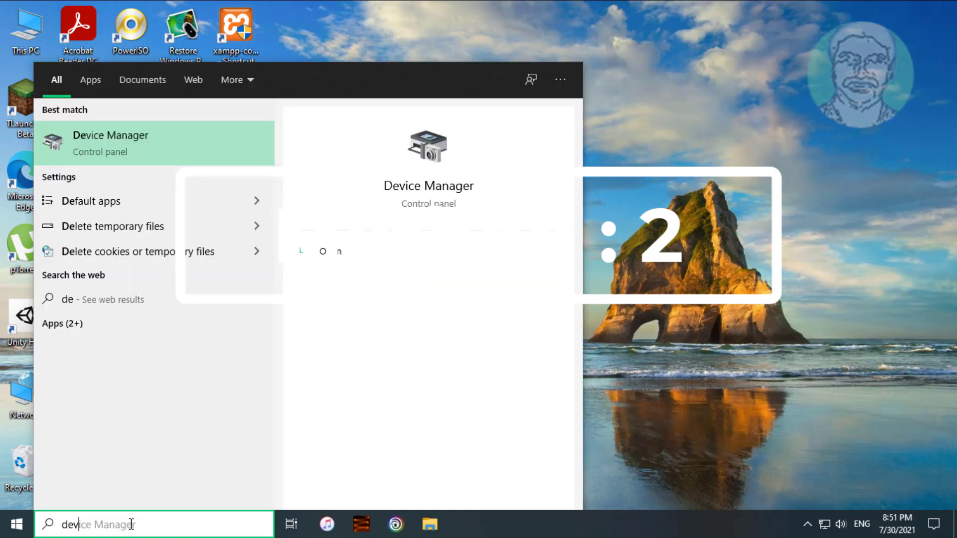
type("ice manager")
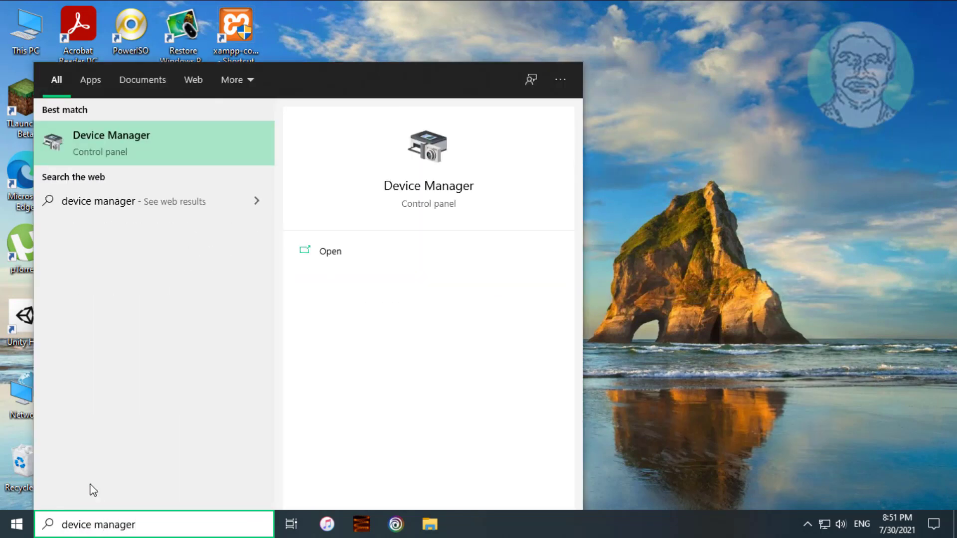
left_click(151, 149)
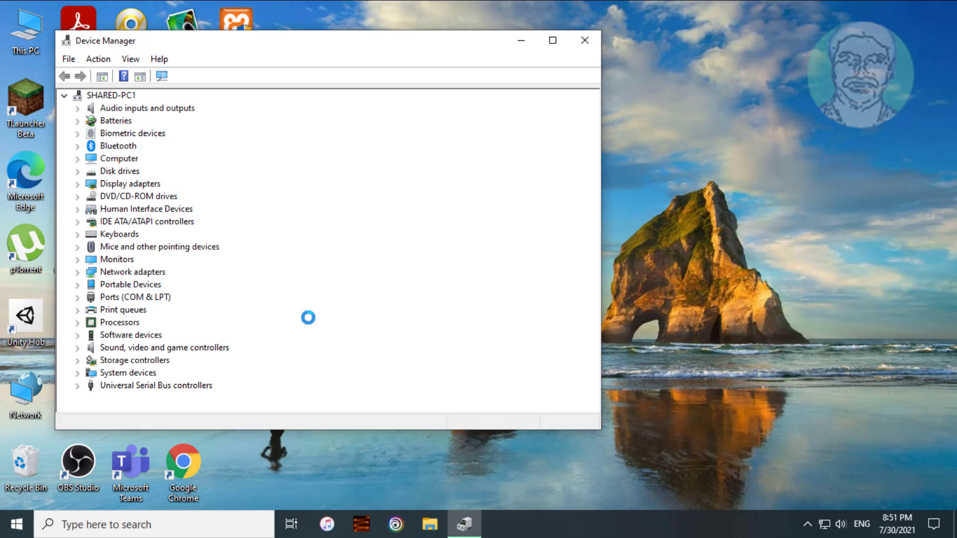
Check the VMware SVGA 3D display adapter's driver properties for the roll back option, then close the properties and Device Manager
double_click(85, 187)
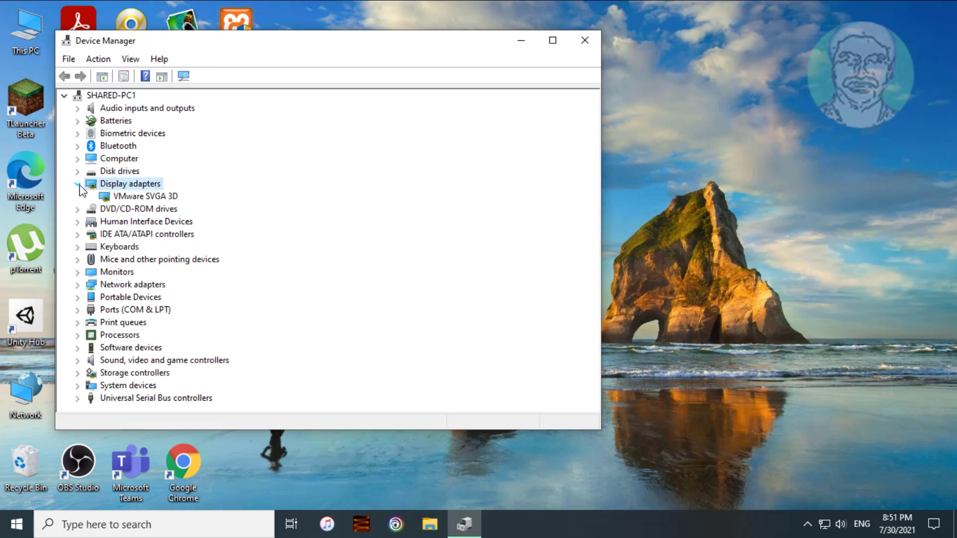
left_click(138, 198)
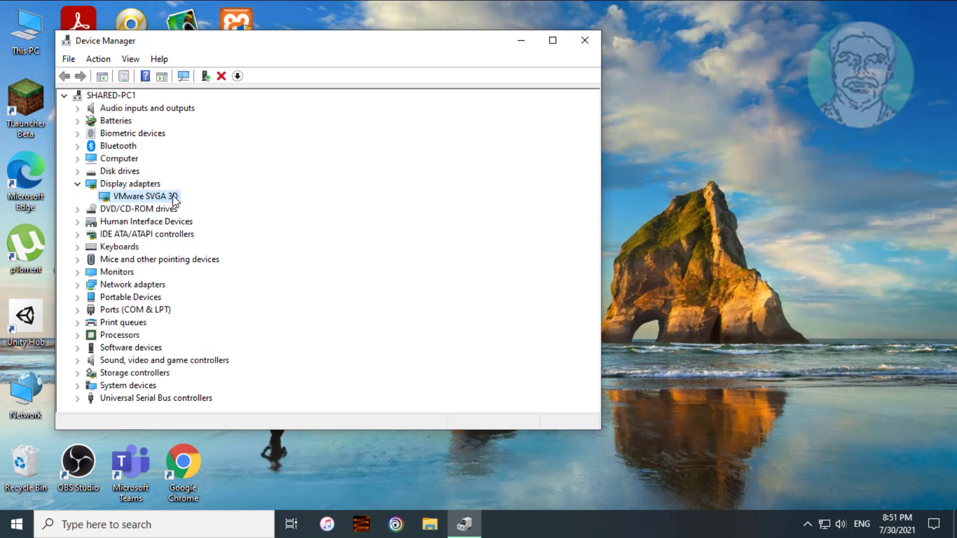
right_click(165, 196)
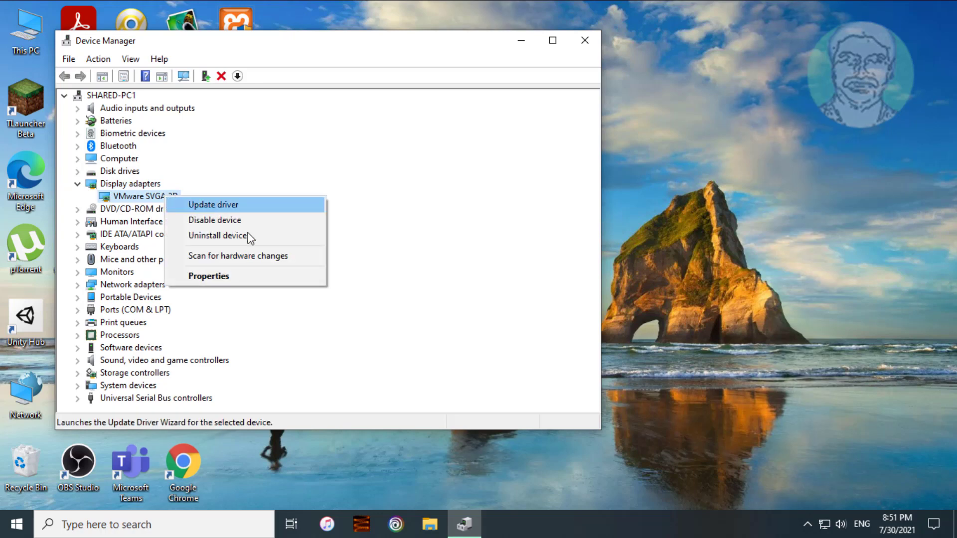
left_click(239, 277)
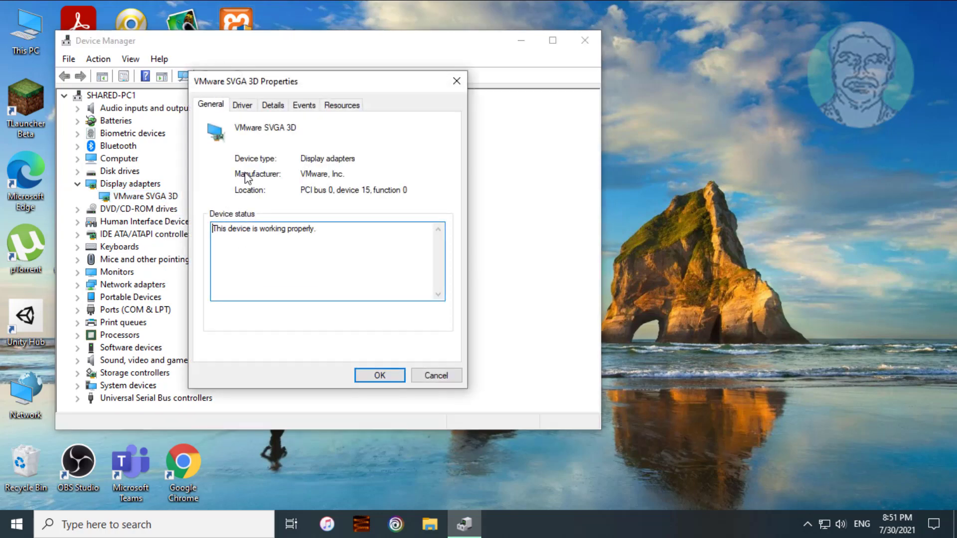
left_click(244, 106)
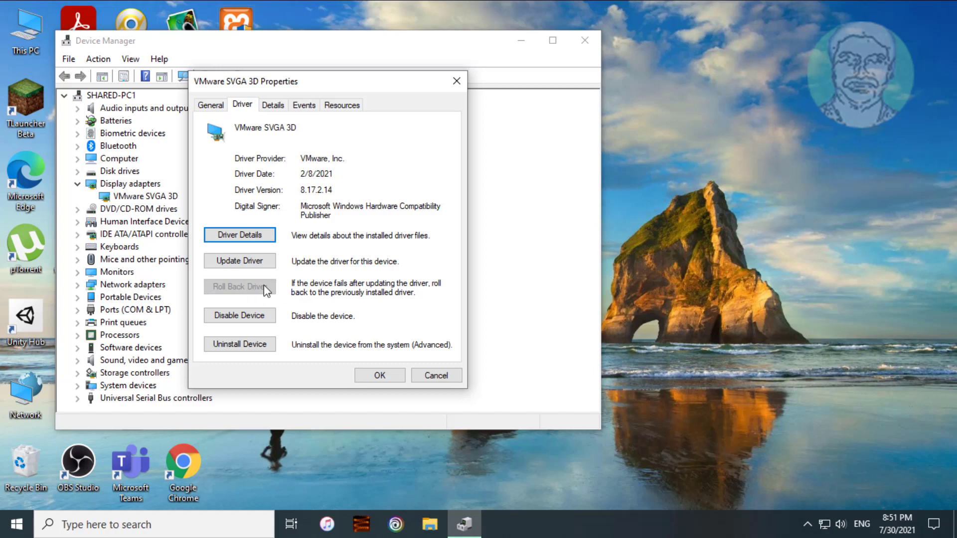
left_click(368, 377)
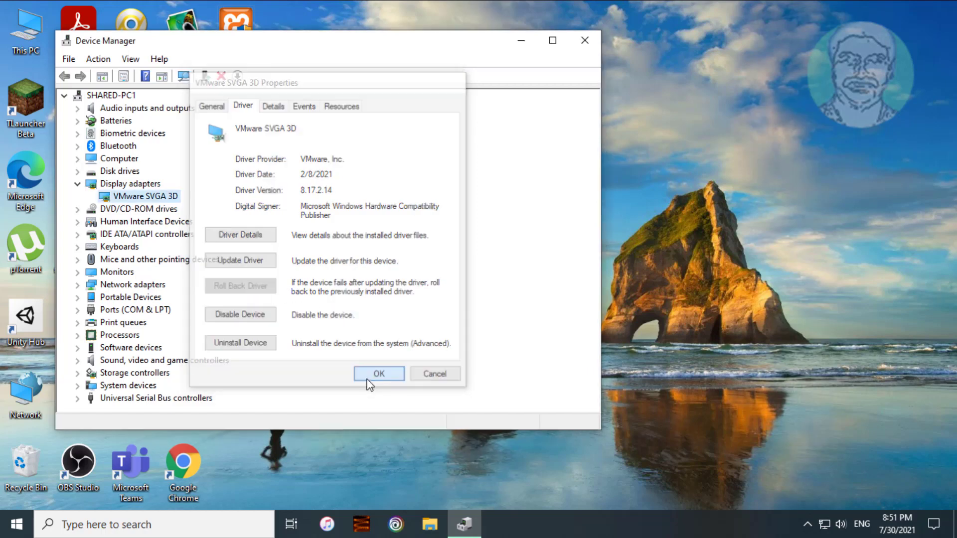
left_click(586, 42)
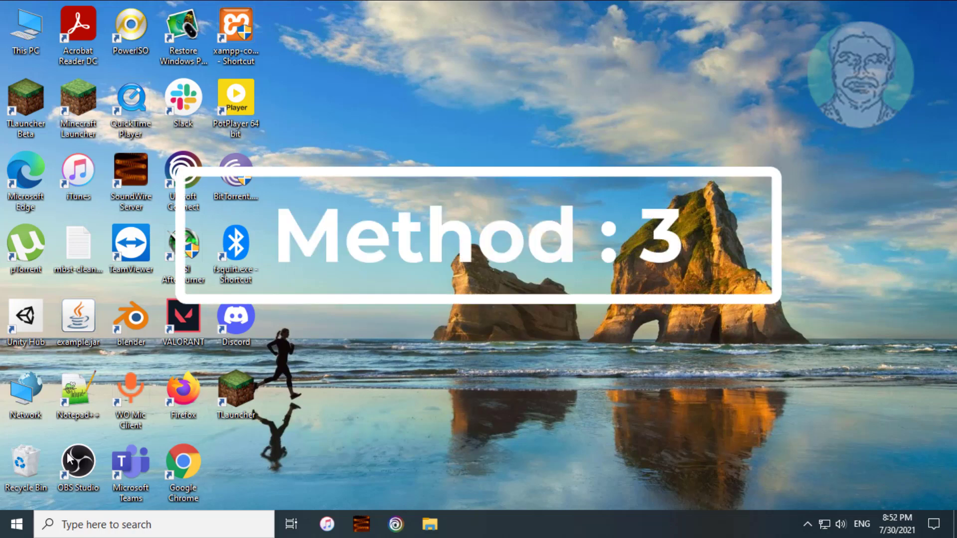
Reopen Device Manager by searching Windows for "device manager"
left_click(127, 531)
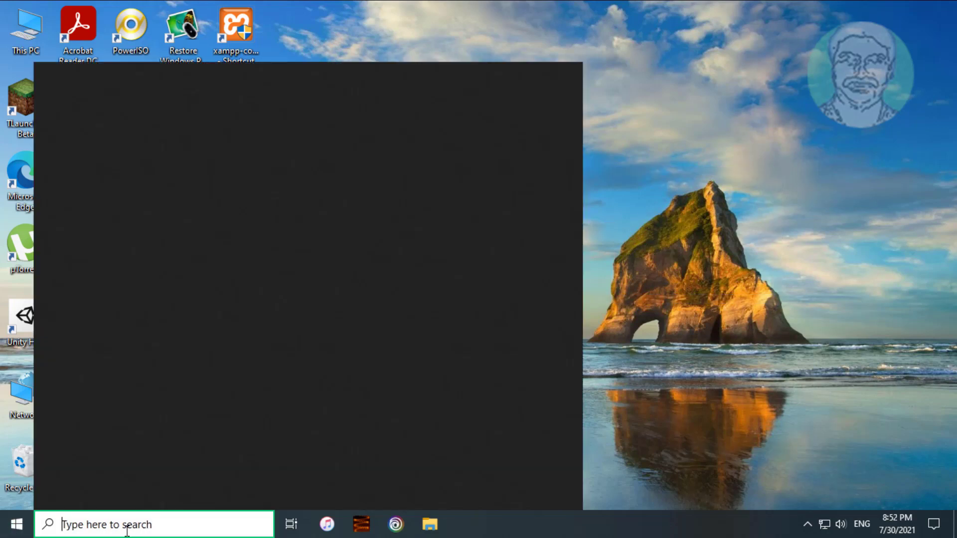
type("device manager")
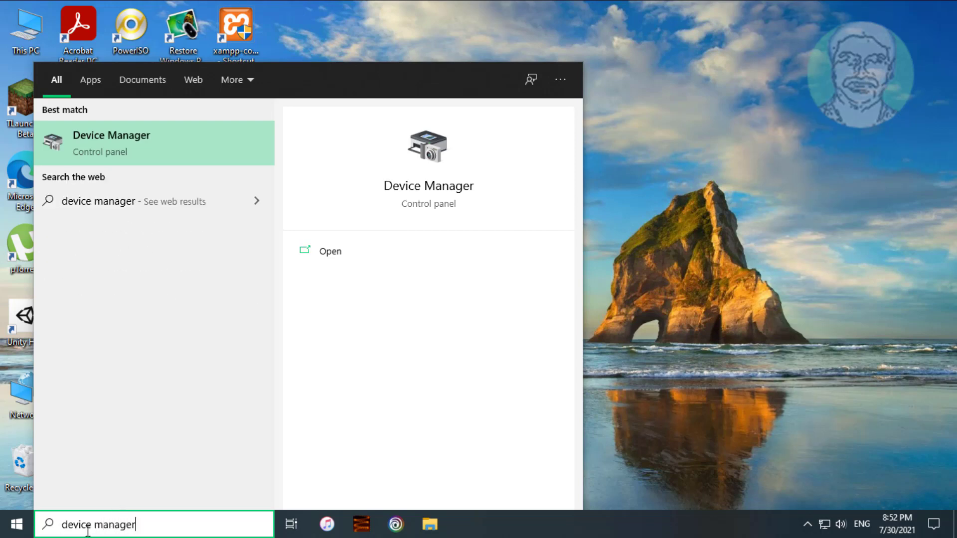
left_click(143, 134)
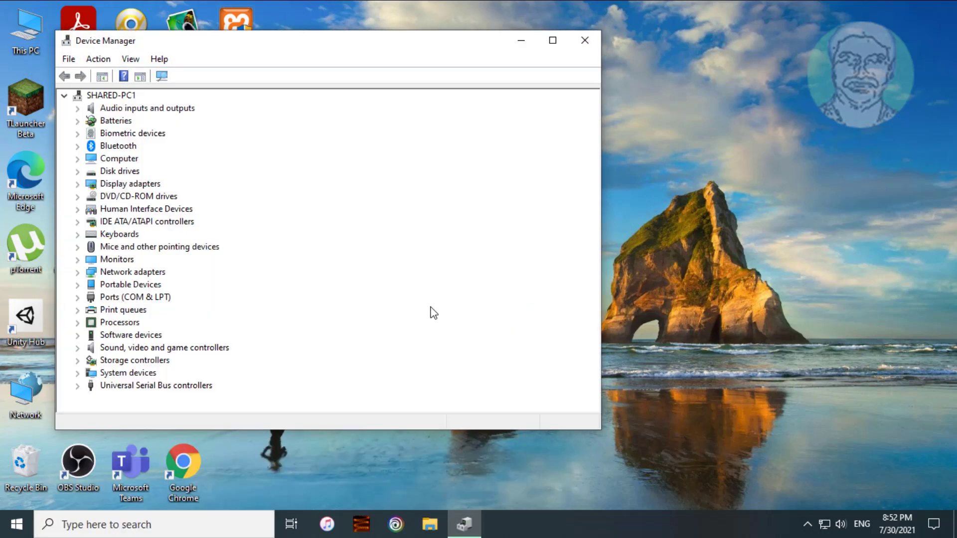
Open the driver properties of the VMware SVGA 3D display adapter
left_click(109, 184)
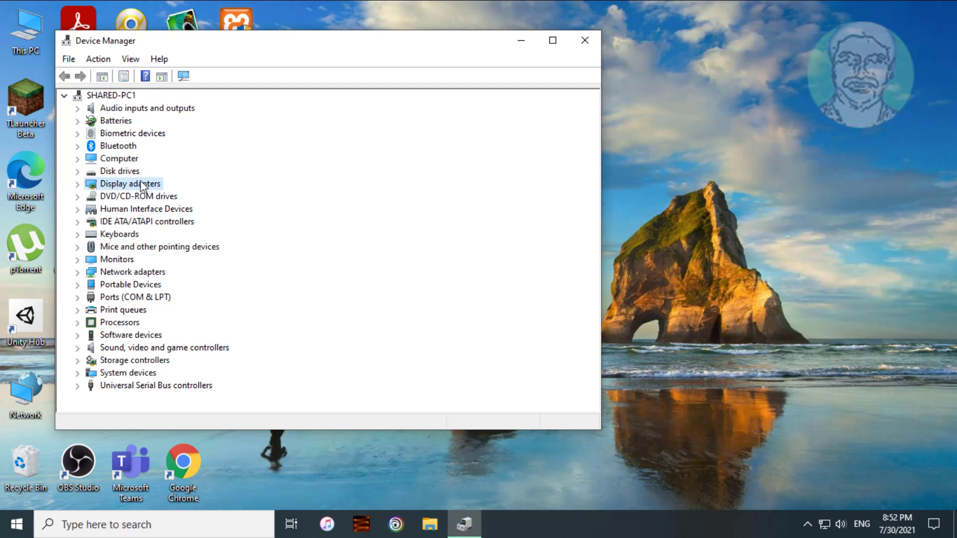
left_click(78, 183)
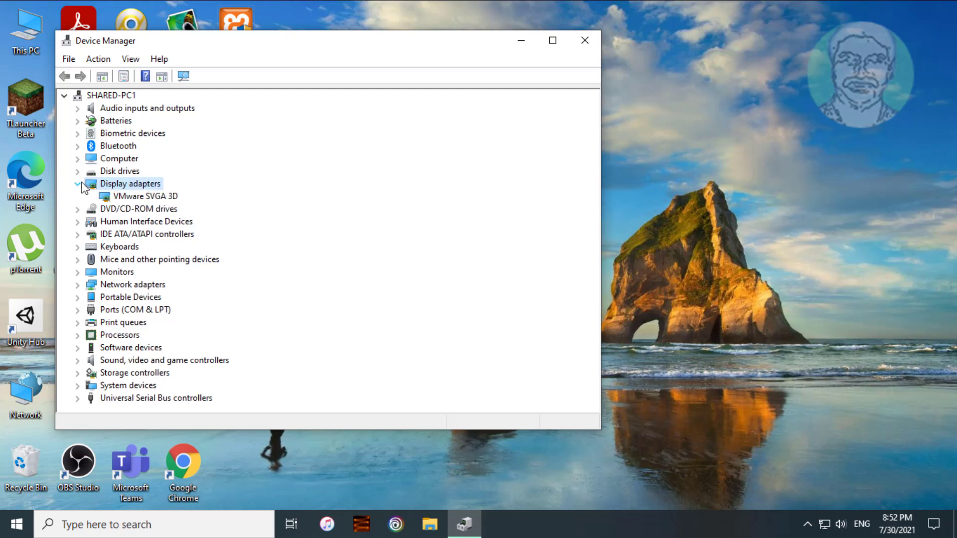
left_click(157, 197)
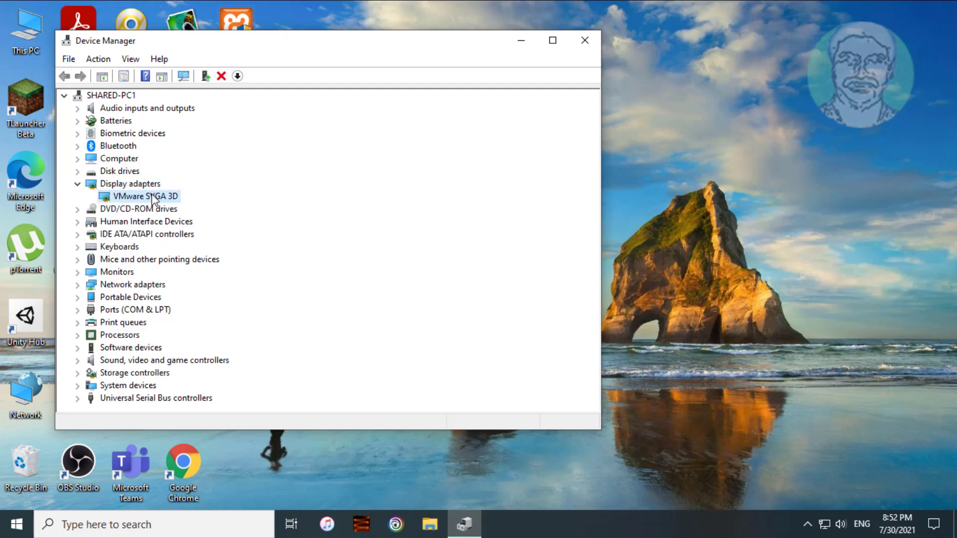
right_click(153, 199)
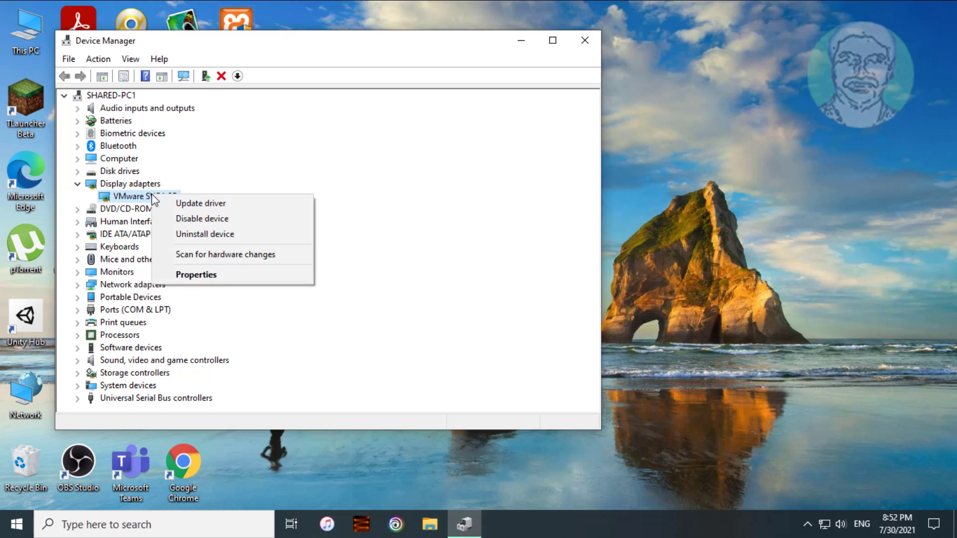
left_click(205, 275)
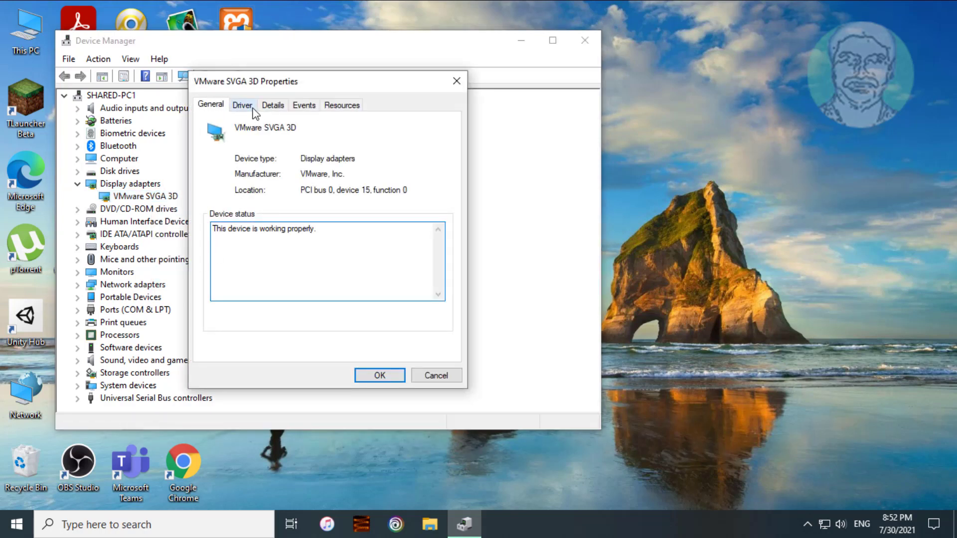
left_click(256, 113)
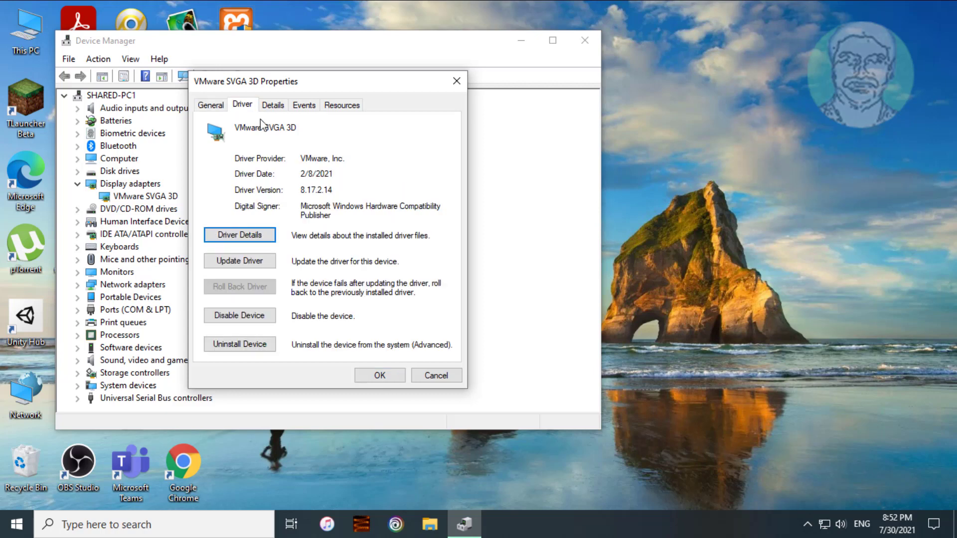
Update the adapter's driver manually by installing VMware SVGA 3D from the list of available drivers on the computer, and close the update wizard
left_click(250, 264)
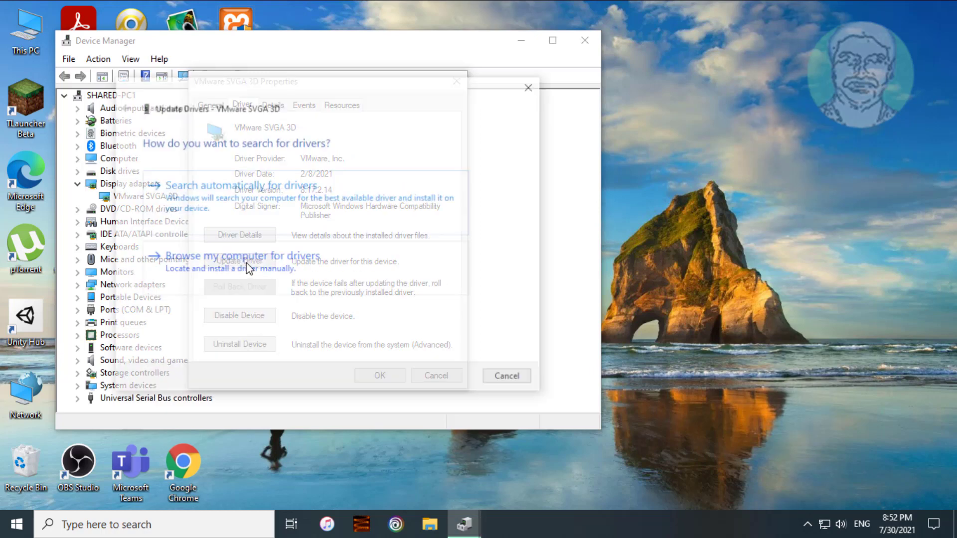
left_click(250, 261)
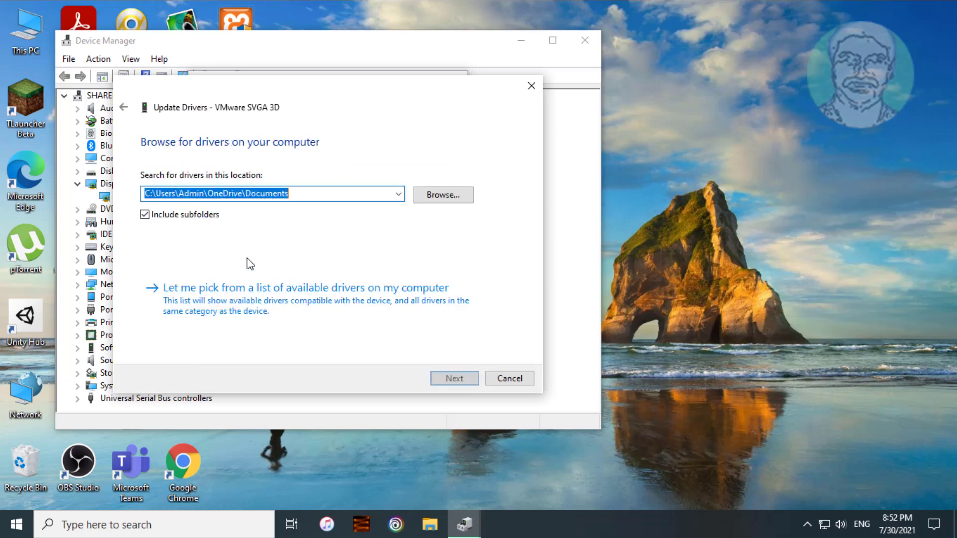
left_click(229, 301)
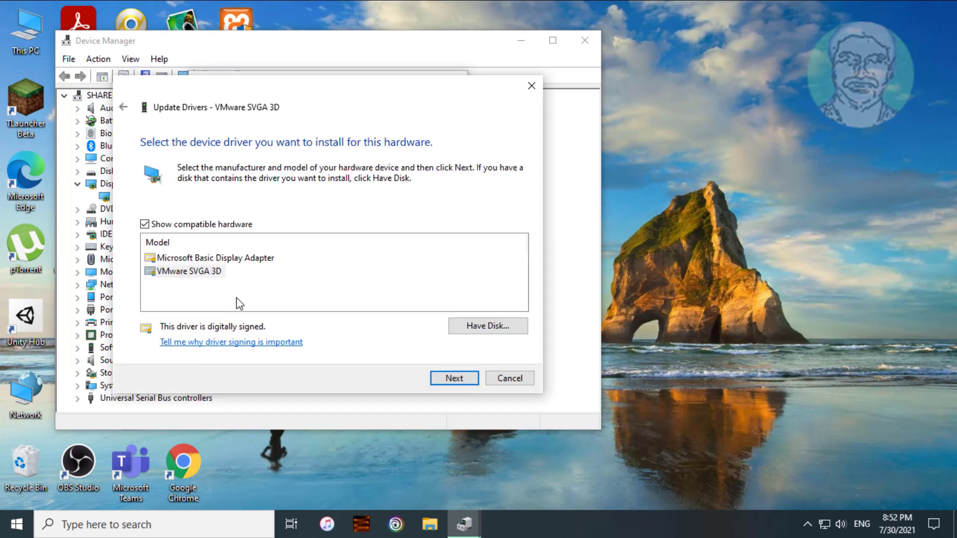
left_click(201, 273)
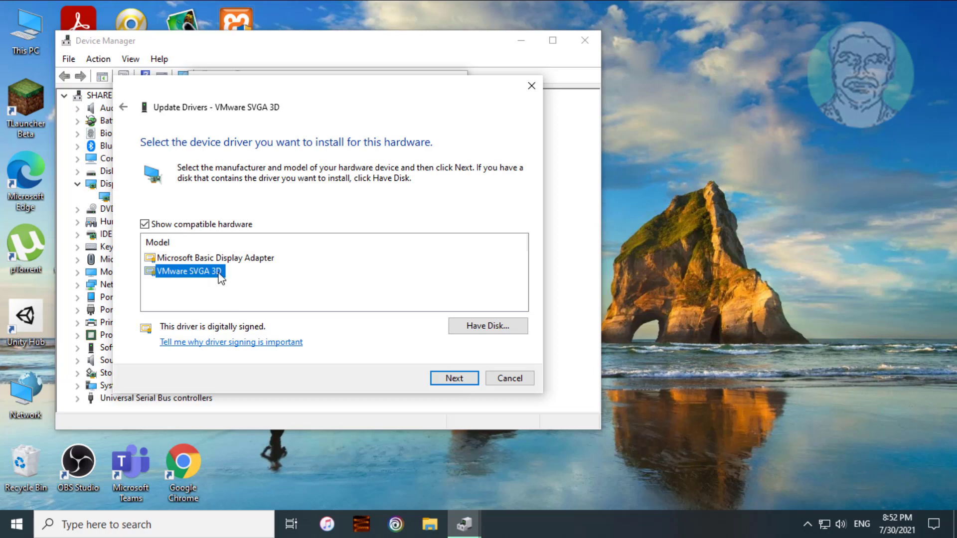
left_click(457, 382)
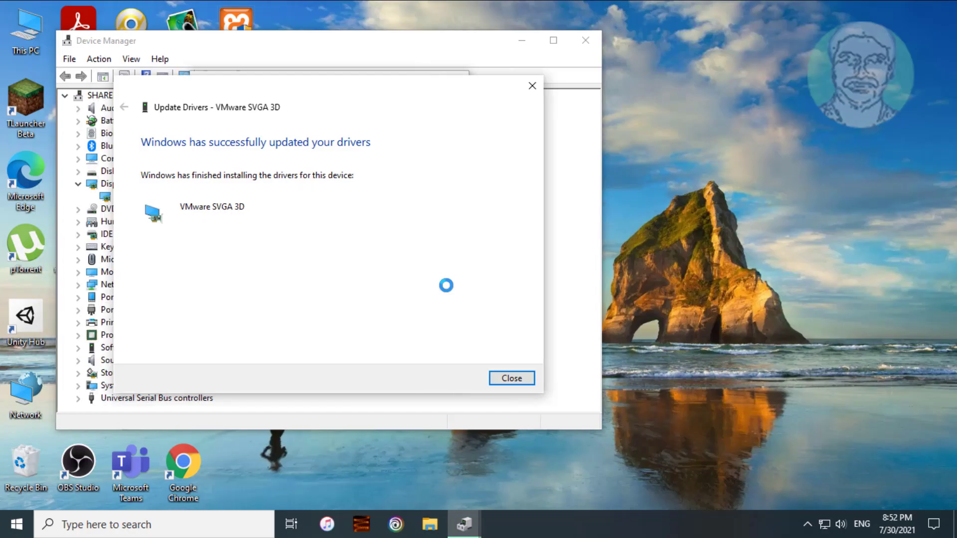
left_click(515, 380)
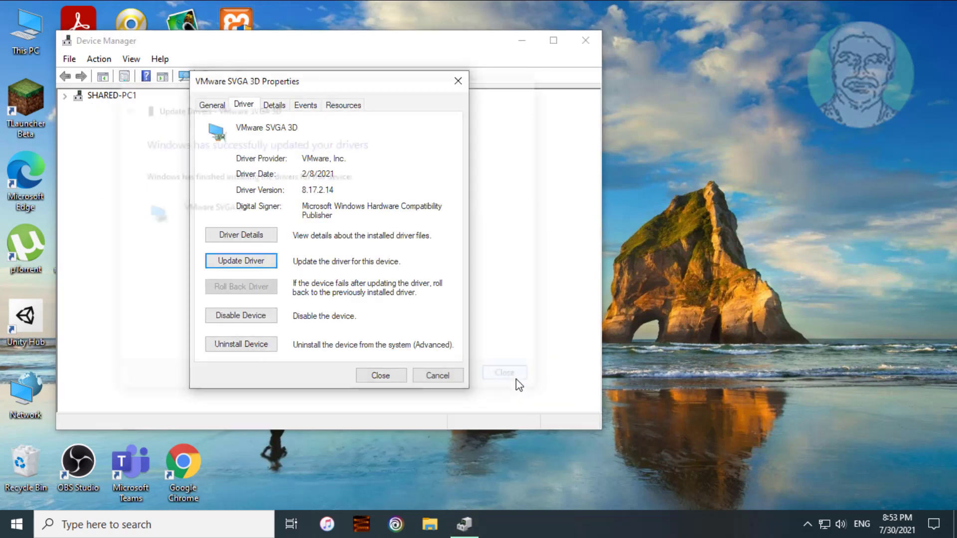
Close the VMware SVGA 3D properties, collapse the display adapters category, and close Device Manager
left_click(394, 374)
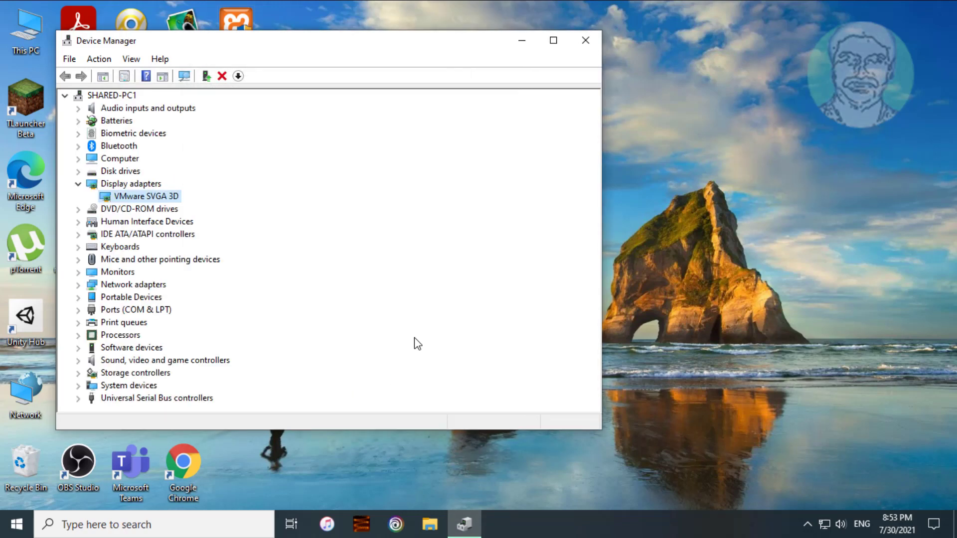
left_click(79, 184)
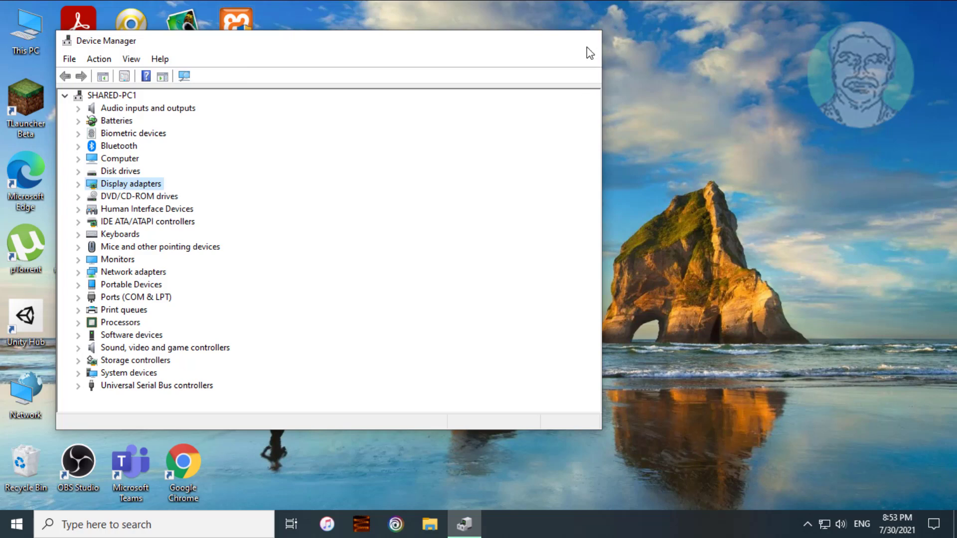
left_click(586, 48)
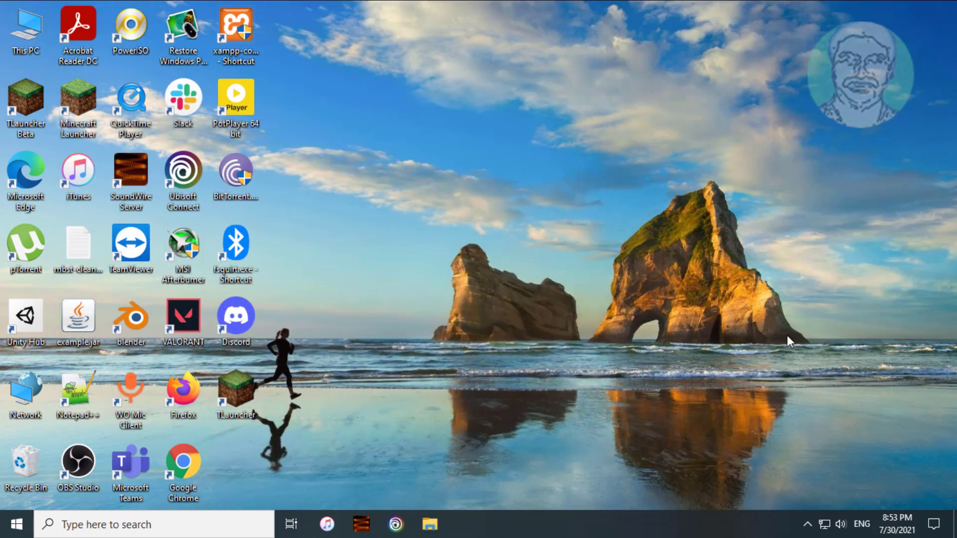
Check for Windows updates in the Update & Security settings and restart the computer to finish installing them
left_click(10, 527)
left_click(22, 460)
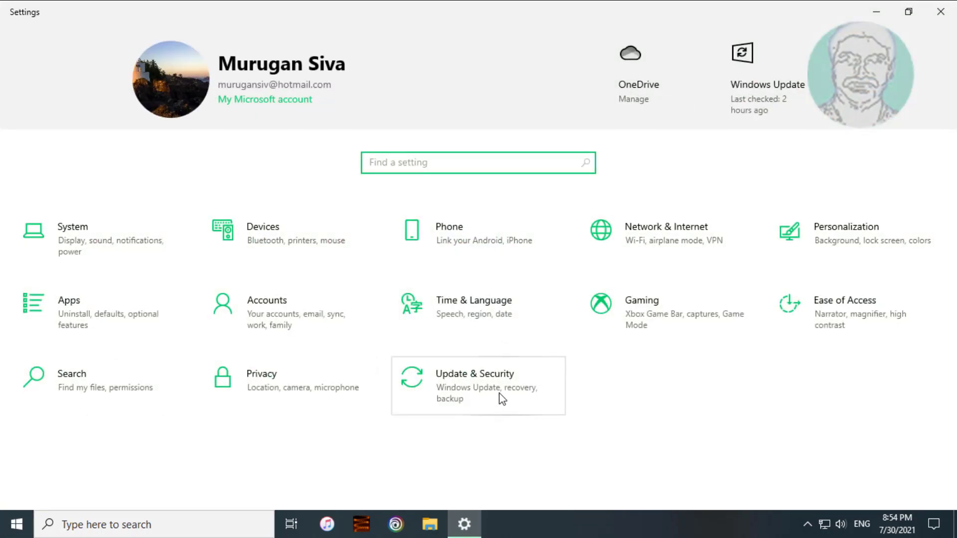
left_click(502, 398)
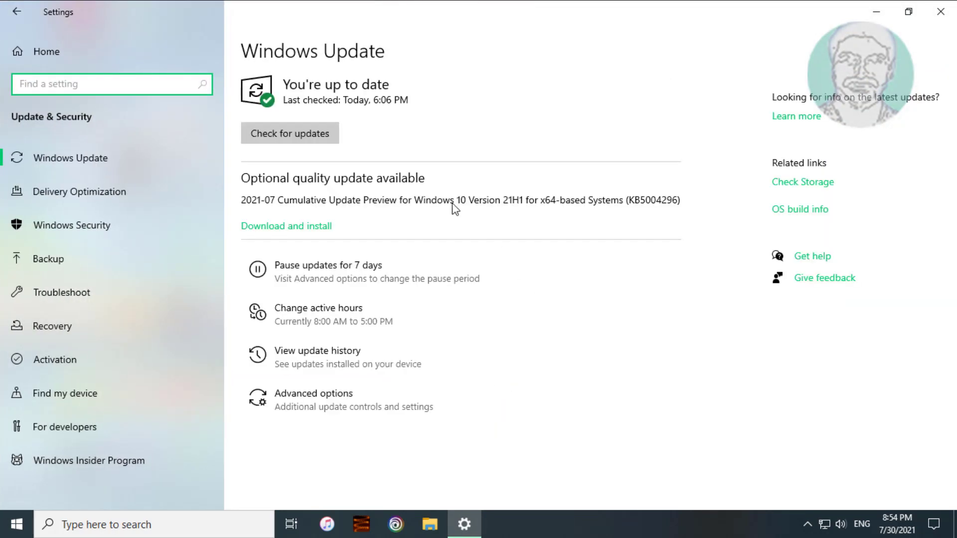
left_click(282, 138)
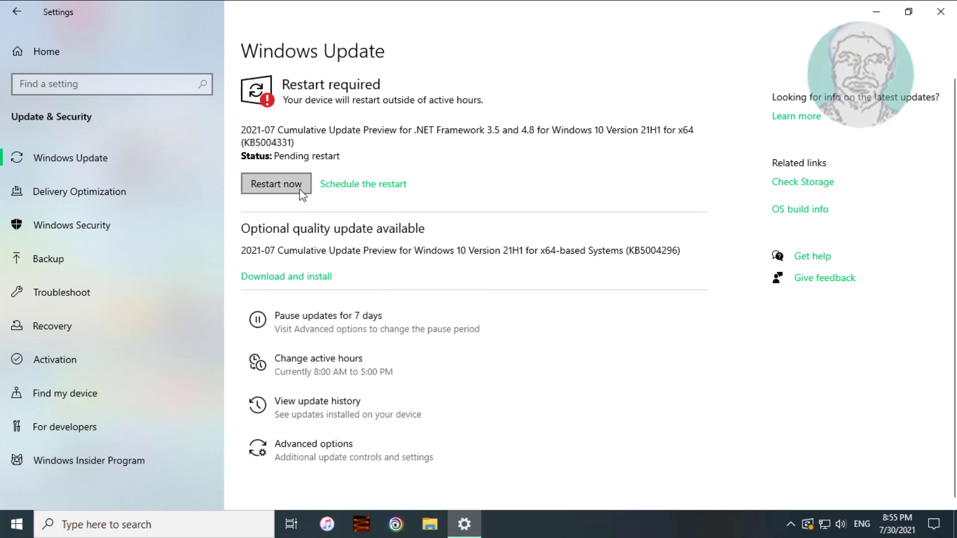
left_click(285, 184)
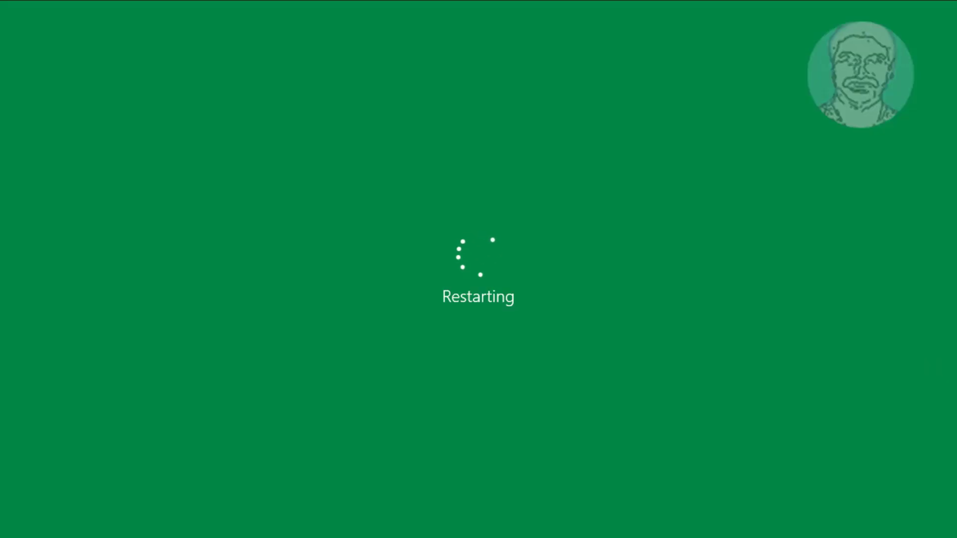